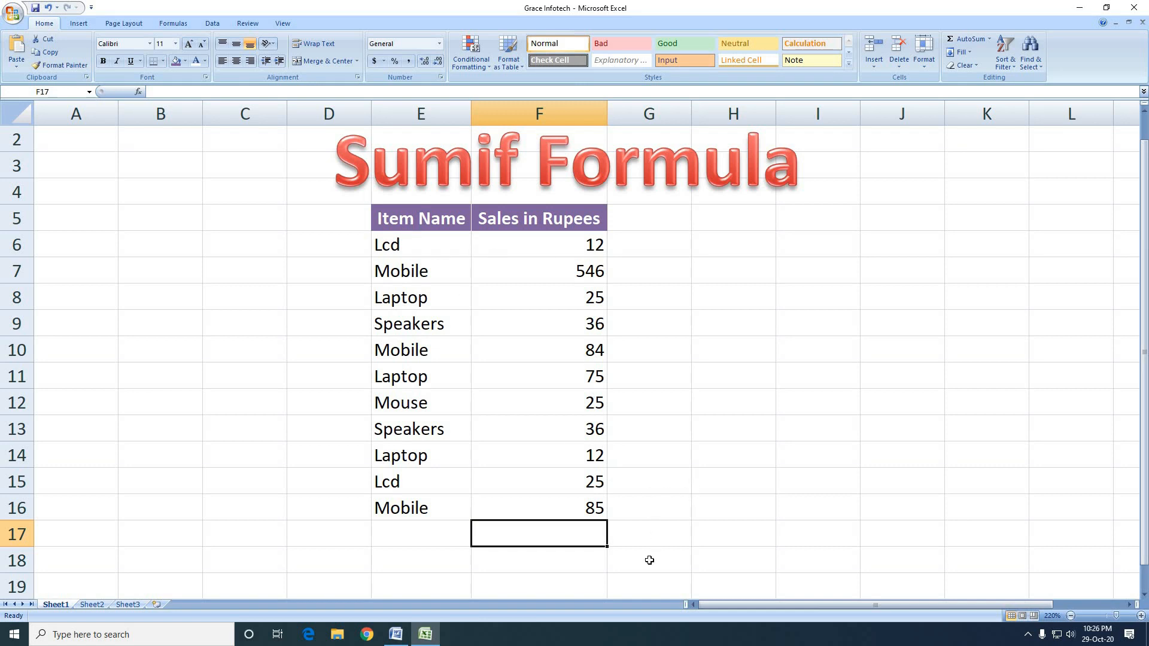
Enter a formula in cell F17 that sums the sales above 70: =SUMIF(F6:F16,">70").
left_click(653, 540)
left_click(569, 538)
type("=")
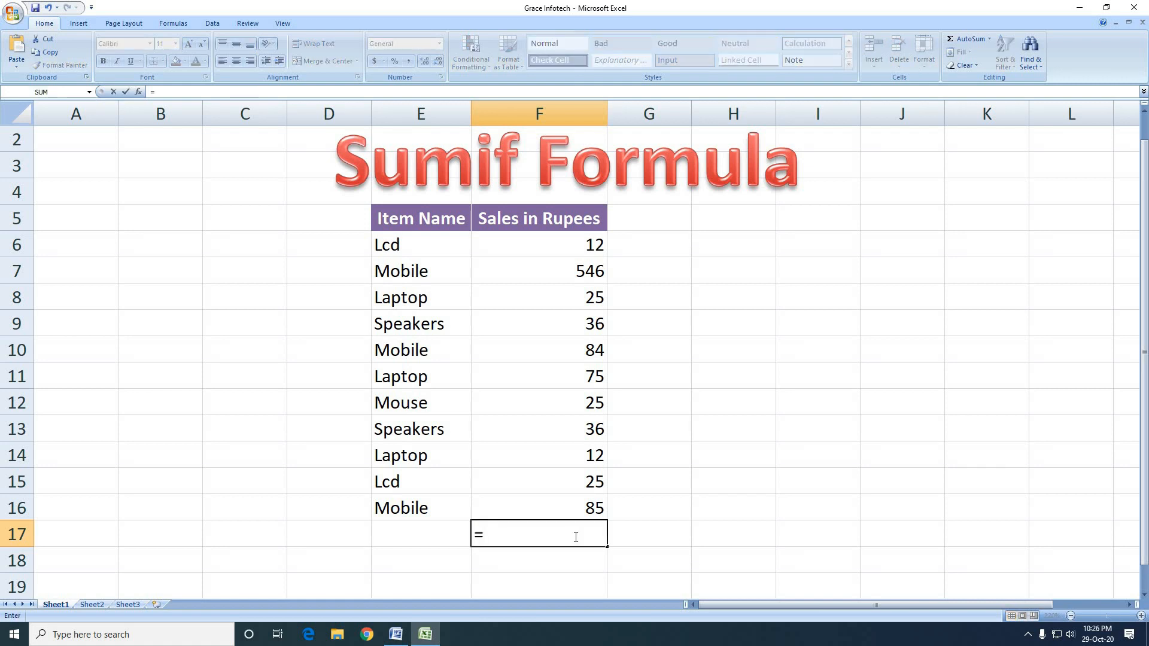
type("sumif")
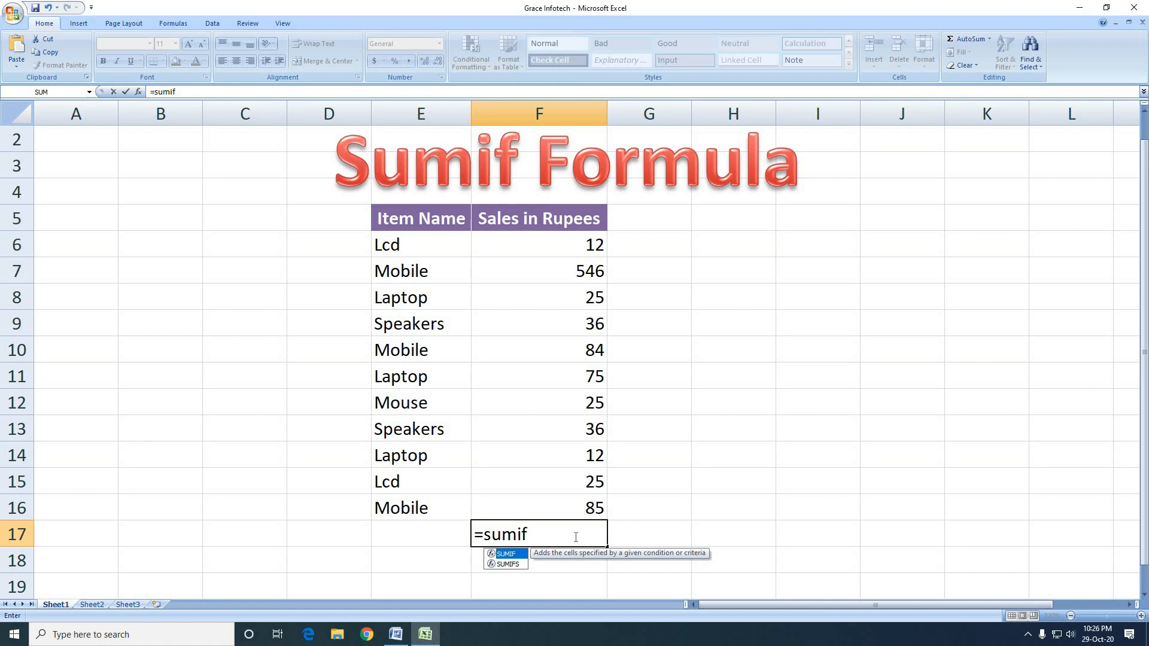
type("(")
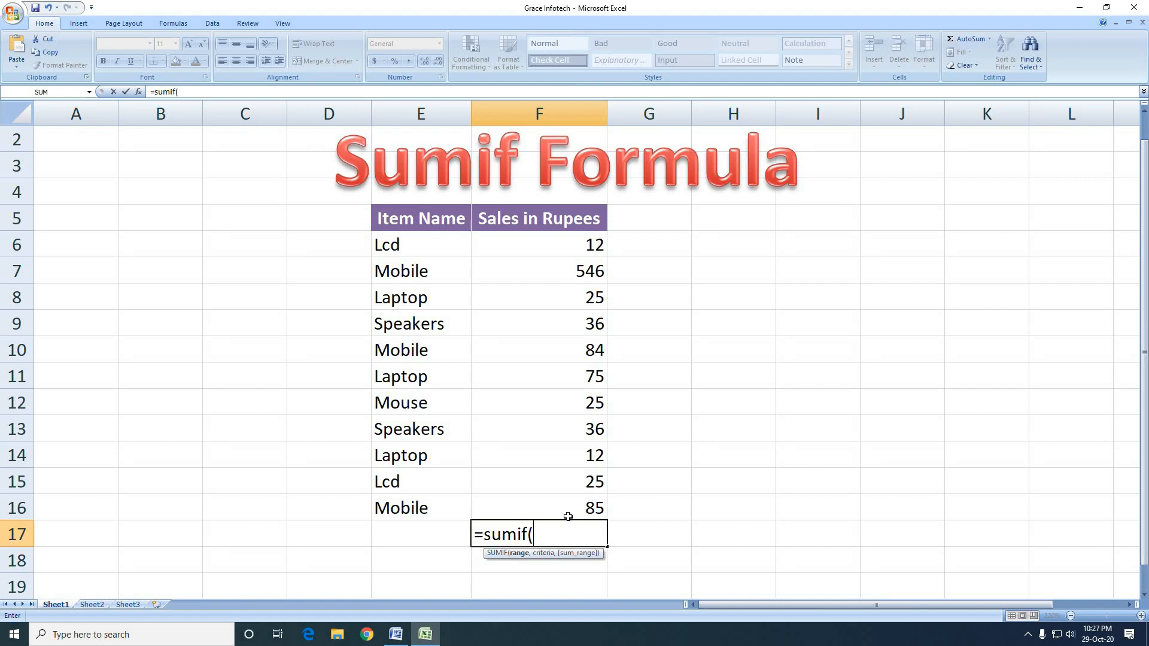
left_click(558, 538)
left_click_drag(567, 246, 559, 502)
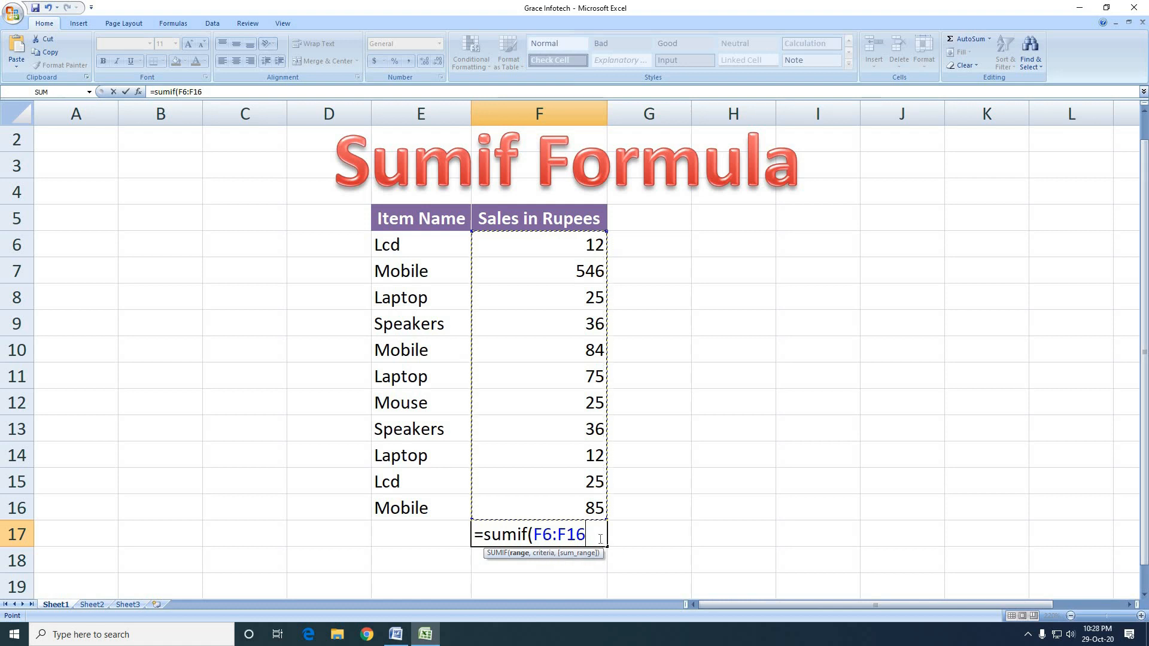
type(",")
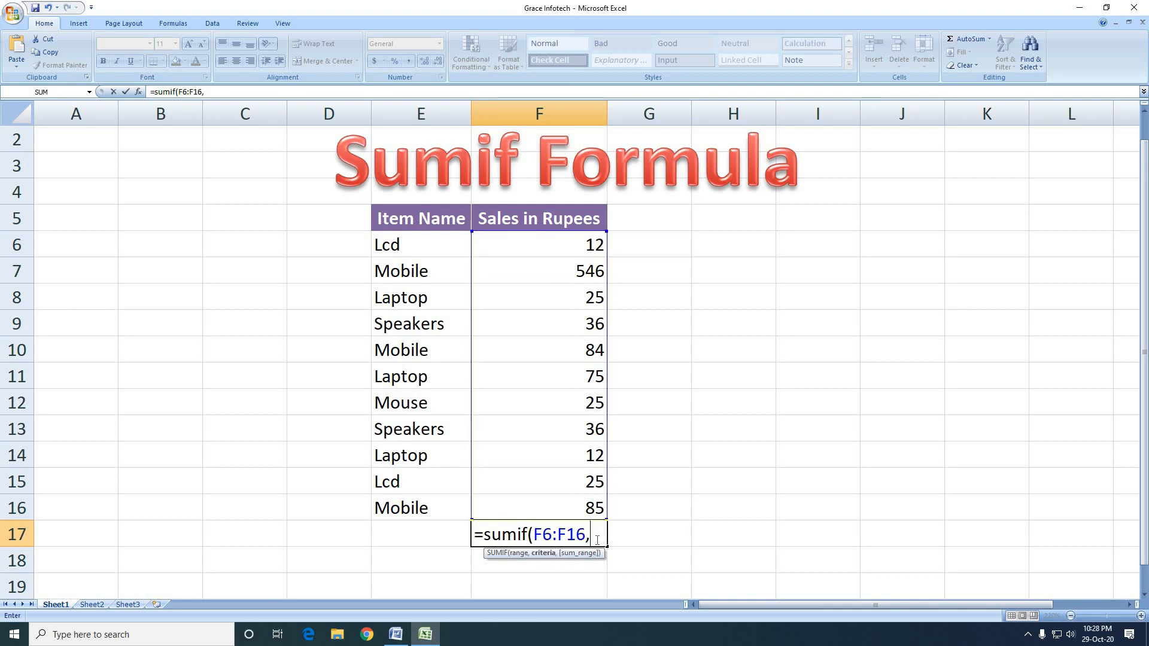
type("\"")
type(">70\")")
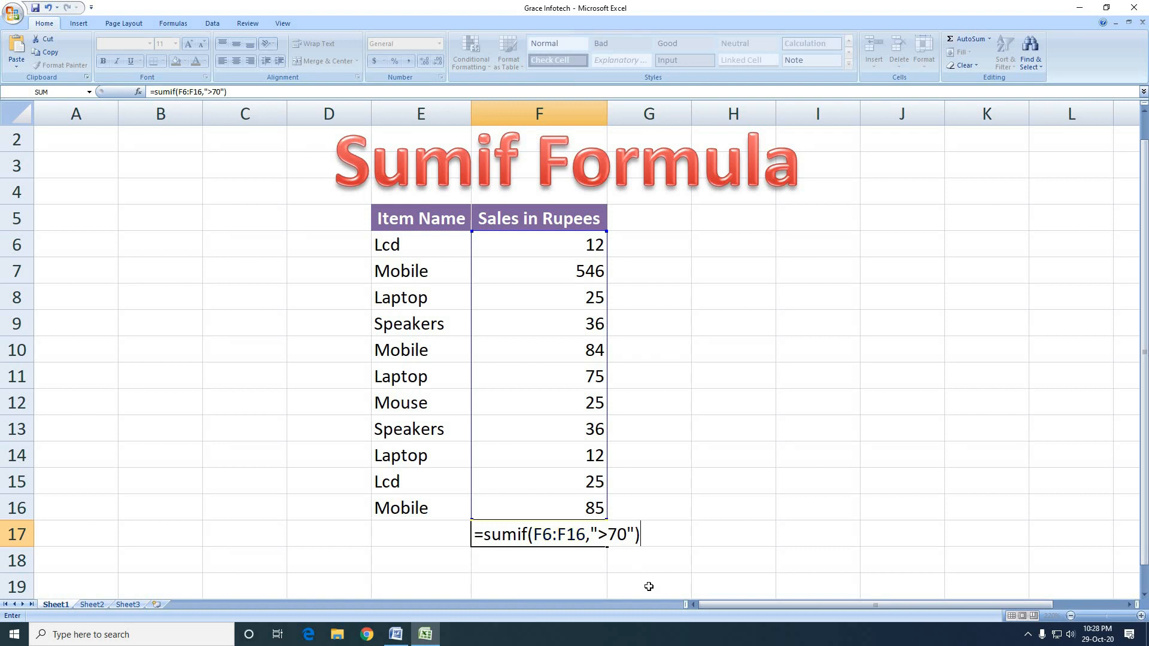
key("Return")
Check the F17 formula against the sales figures above 70, and review the entries in the Item Name column.
left_click(568, 538)
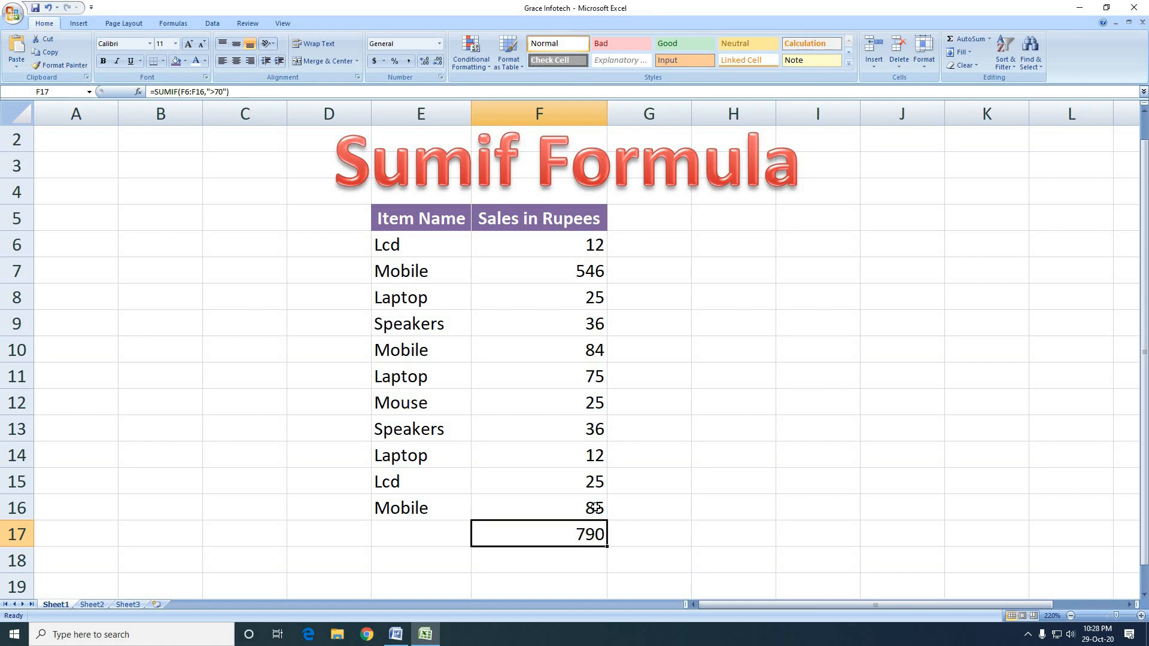
left_click(565, 274)
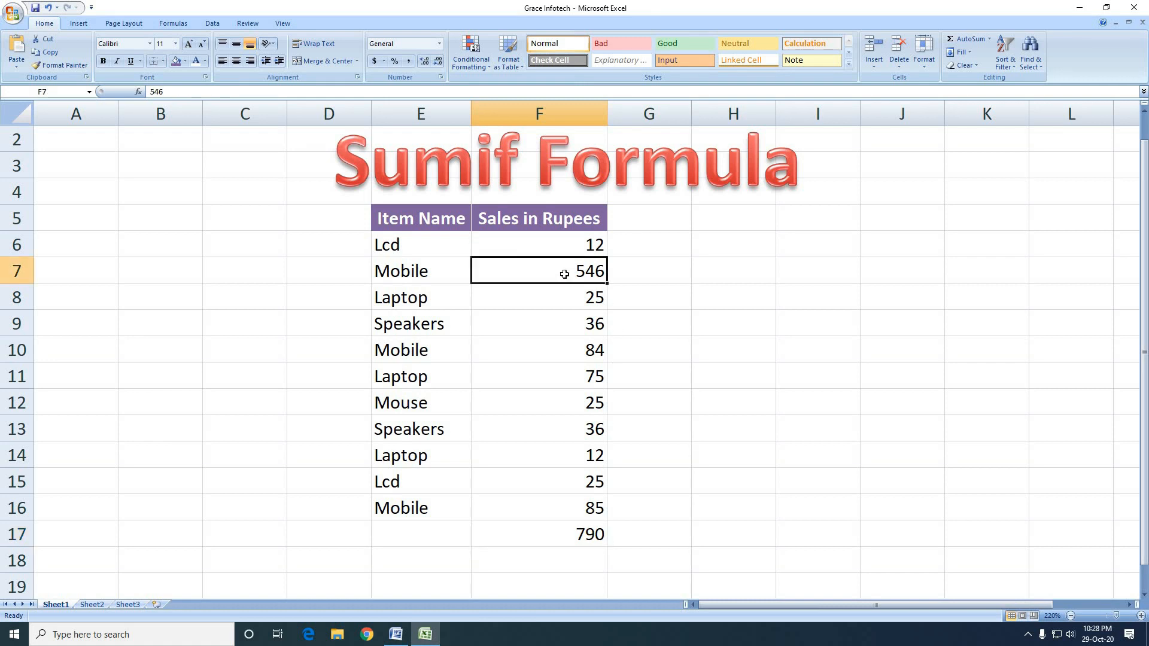
left_click(582, 354)
left_click(586, 381)
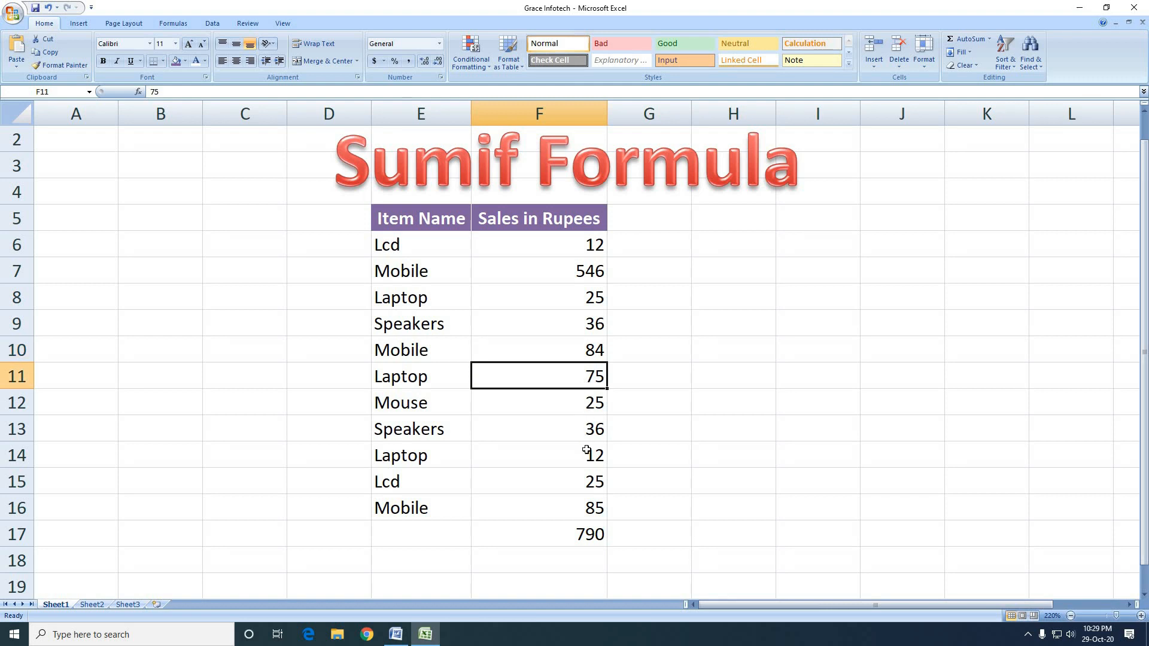
left_click(585, 509)
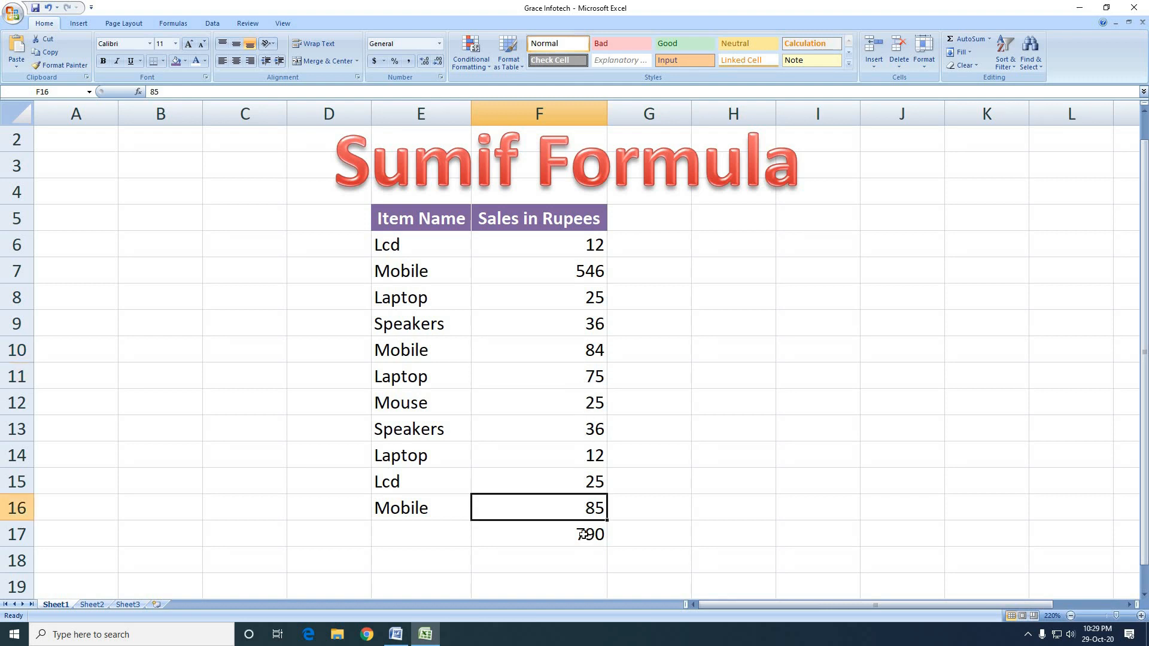
left_click(582, 534)
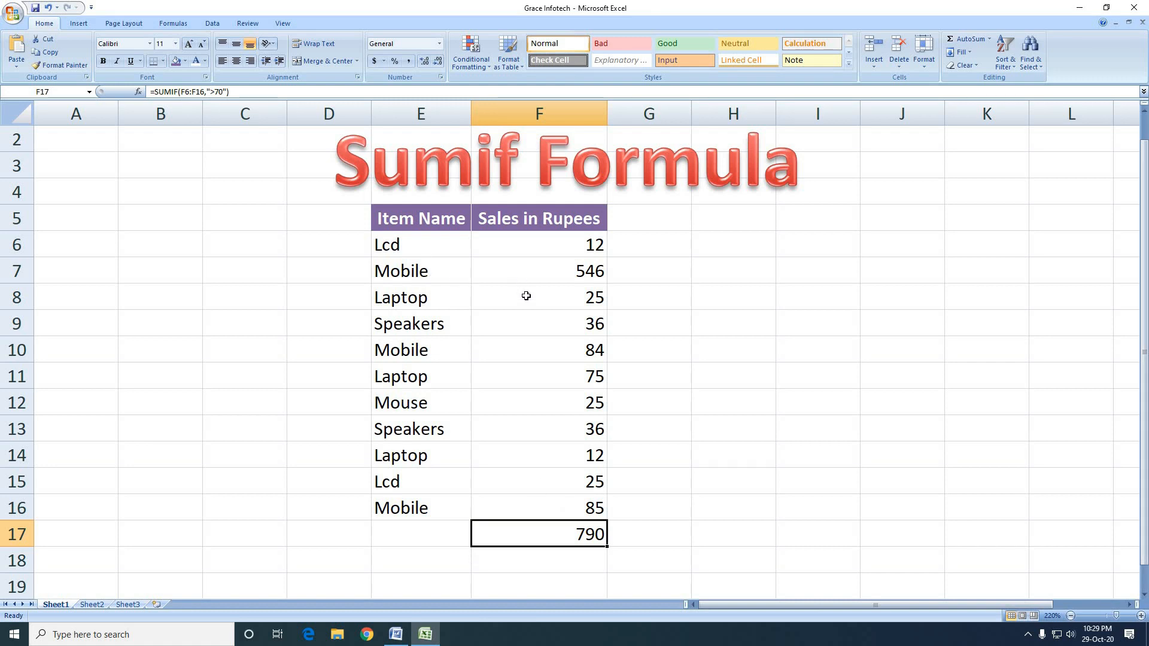
left_click(452, 297)
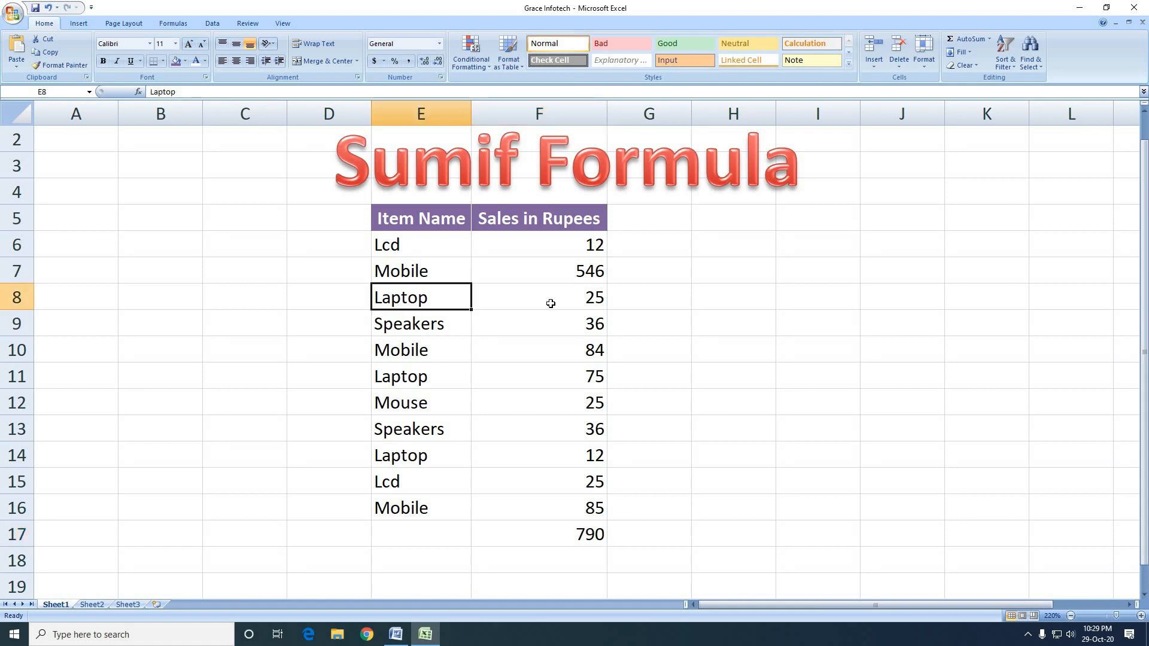
left_click(435, 337)
left_click(441, 403)
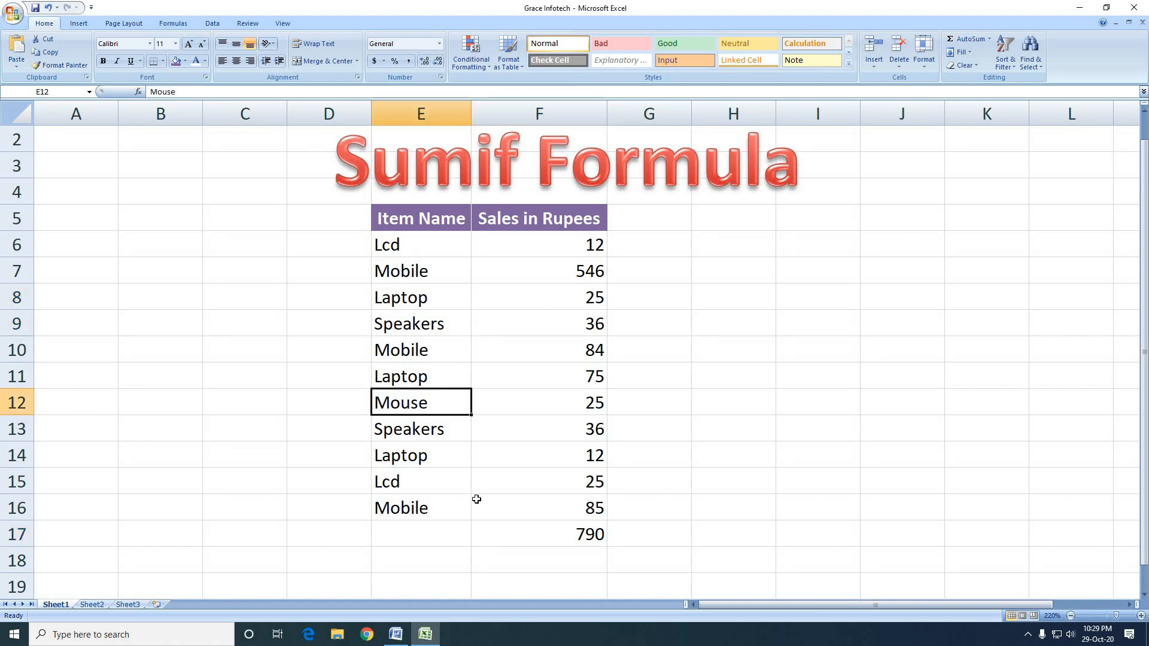
Replace the formula in cell F17 with one that totals only the Mobile sales: =SUMIF(E6:E16,"Mobile",F6:F16).
left_click(531, 539)
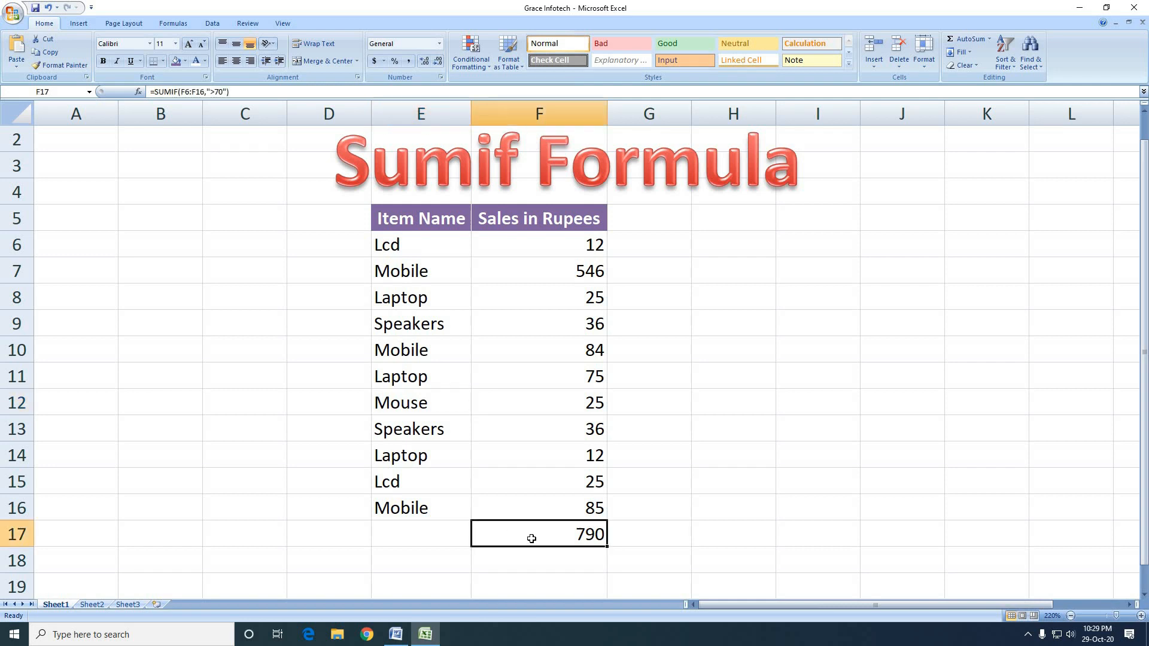
key("Delete")
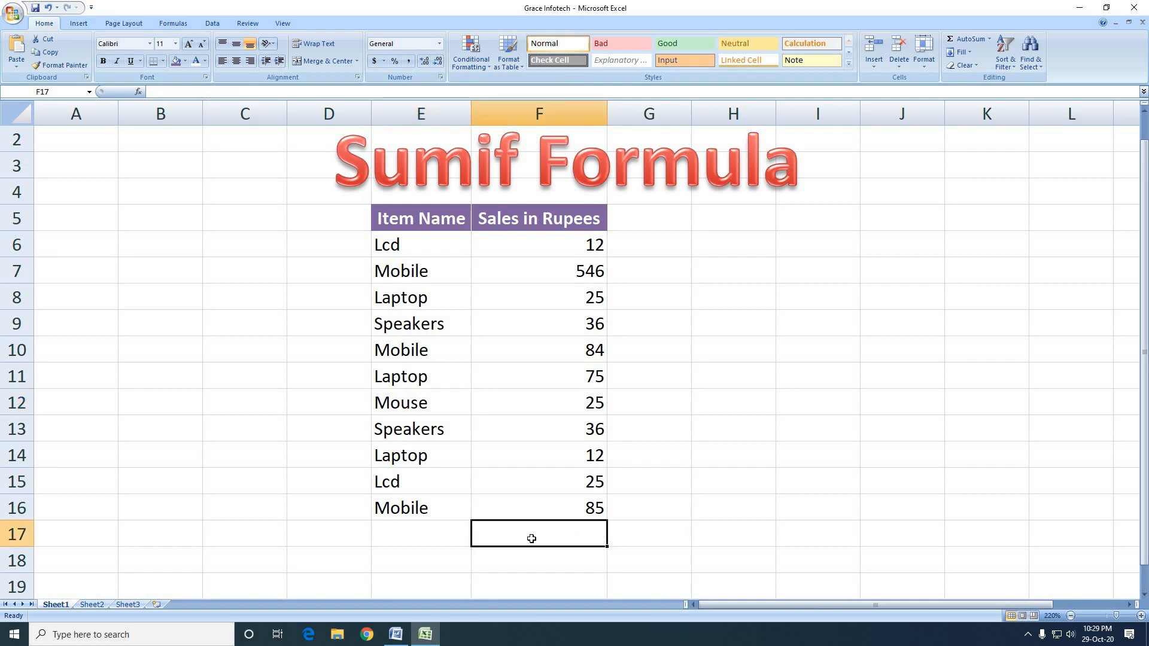
type("=suni")
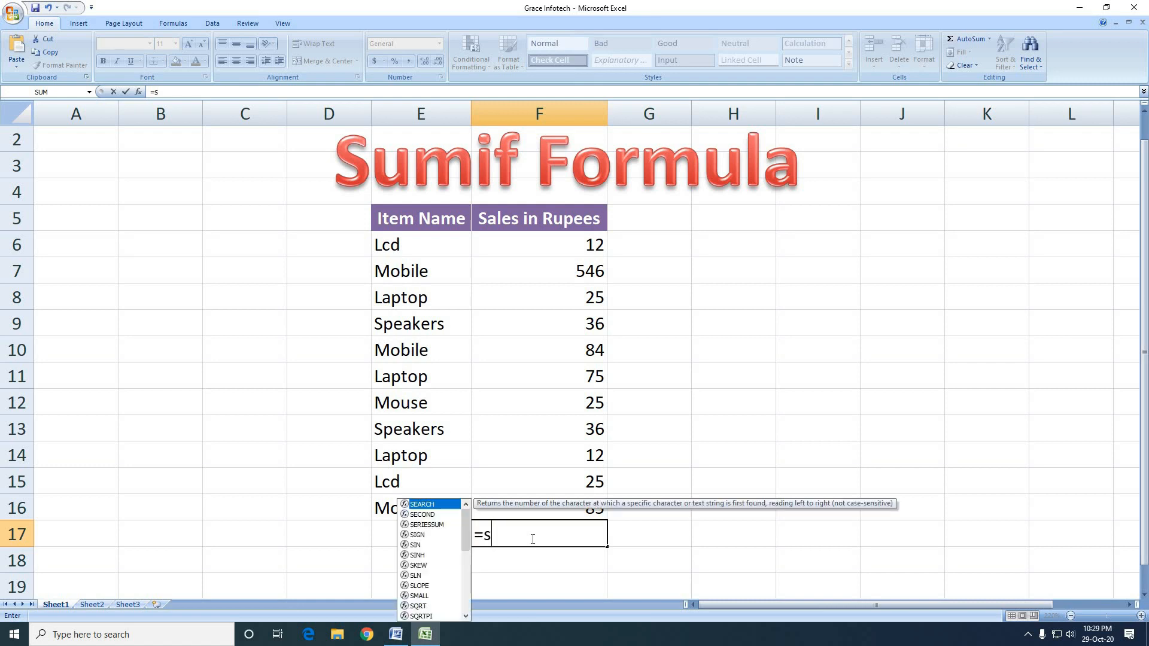
key("BackSpace")
key("BackSpace")
type("mif")
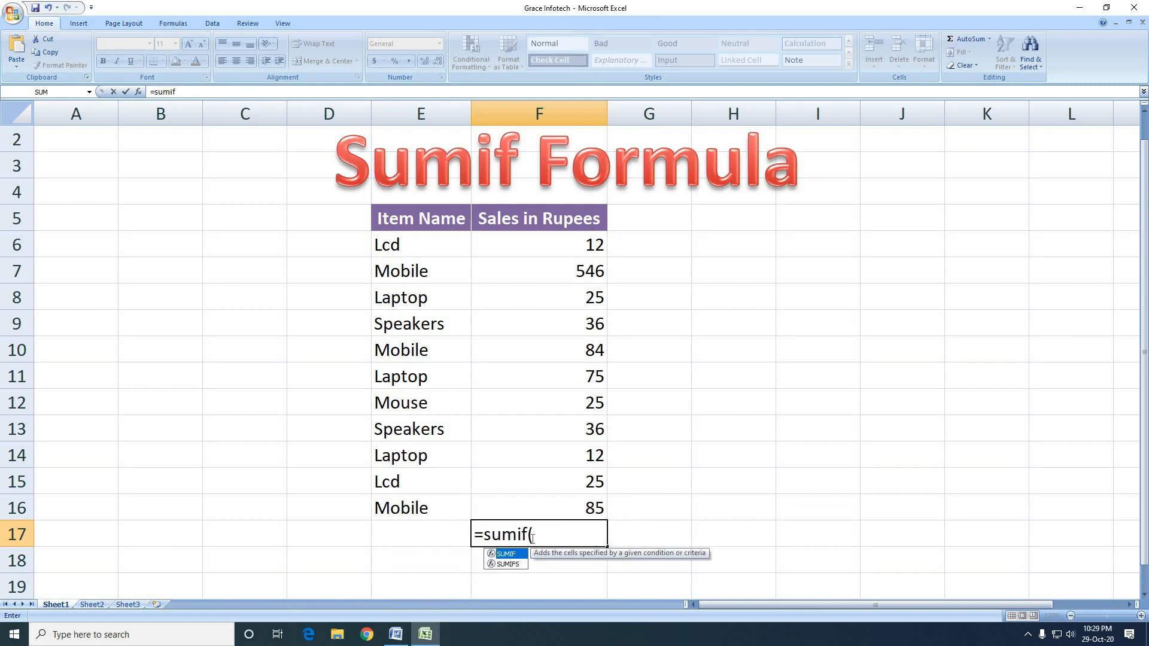
type("(")
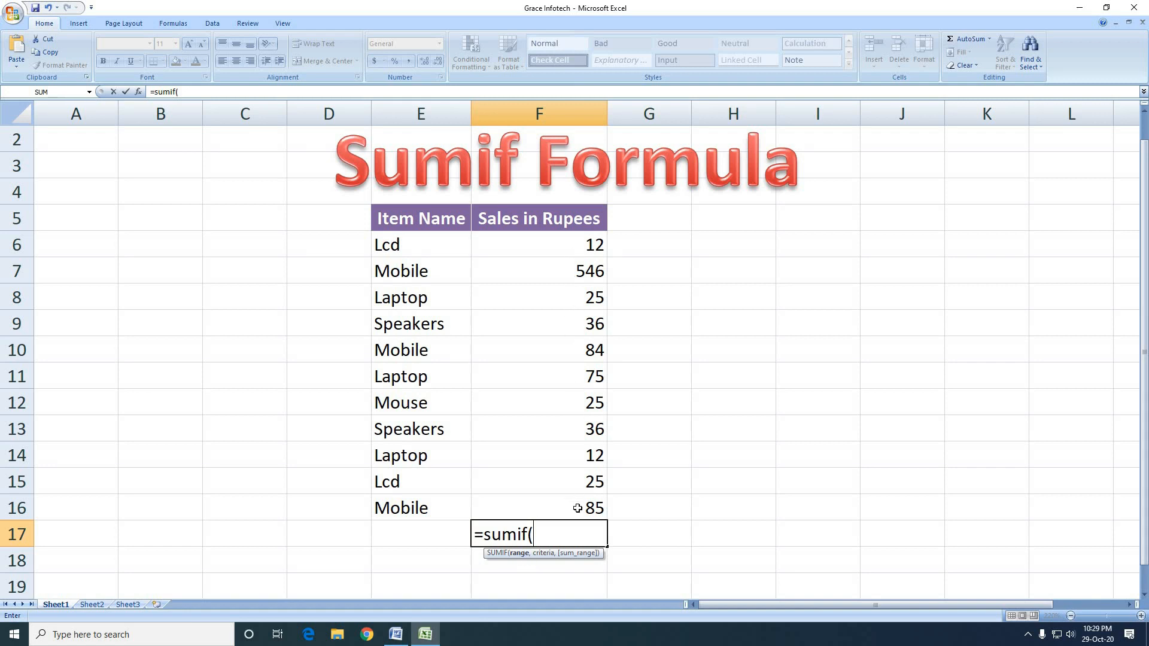
left_click_drag(427, 245, 426, 507)
type(",")
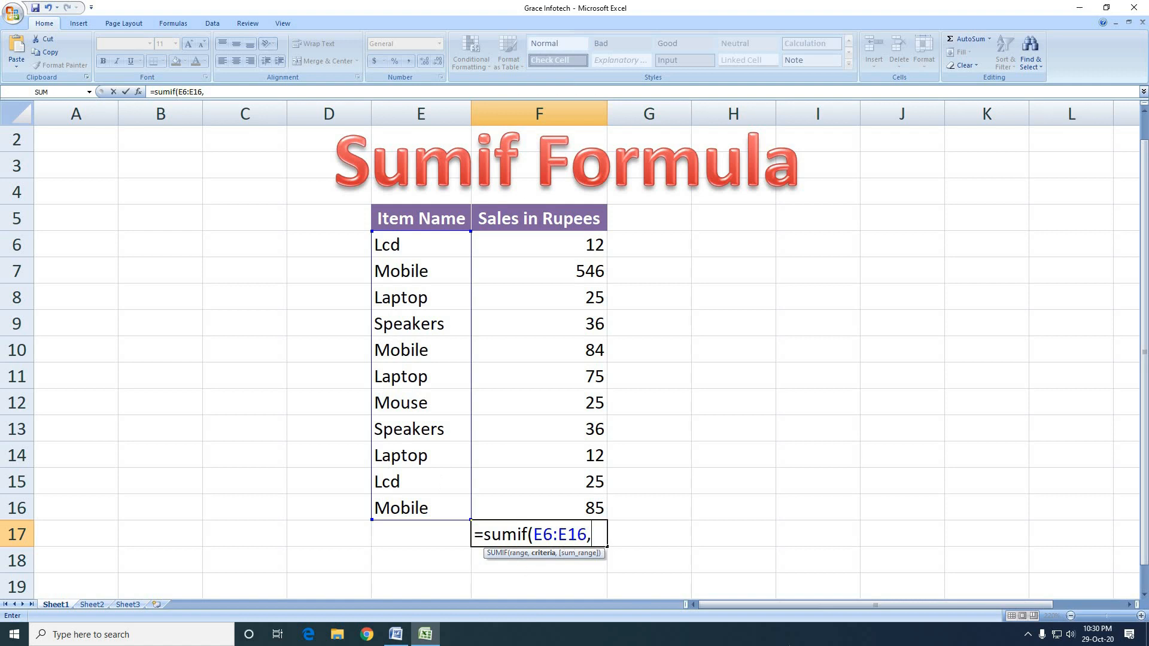
type("\"Mobi")
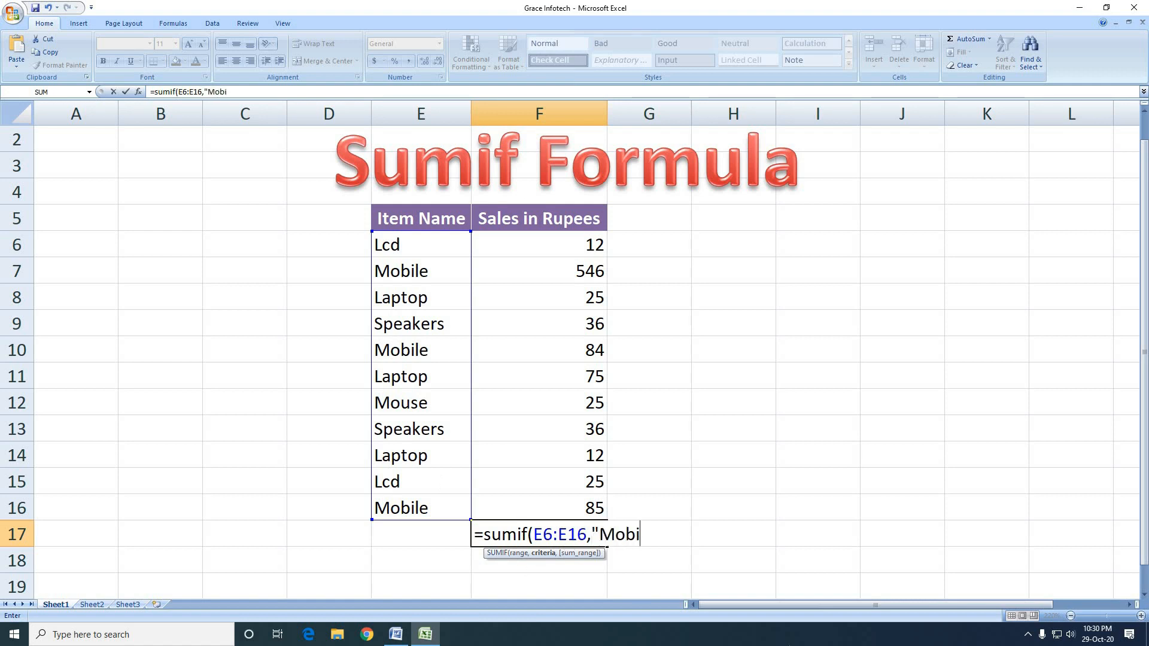
type("le\",")
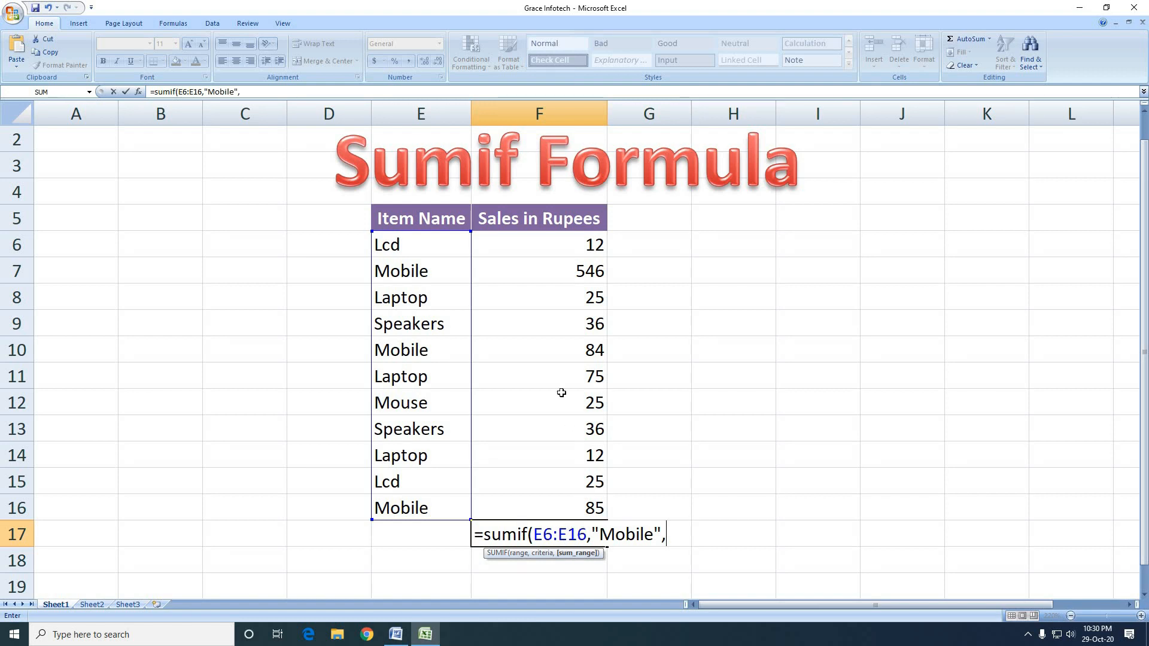
left_click_drag(546, 255, 545, 503)
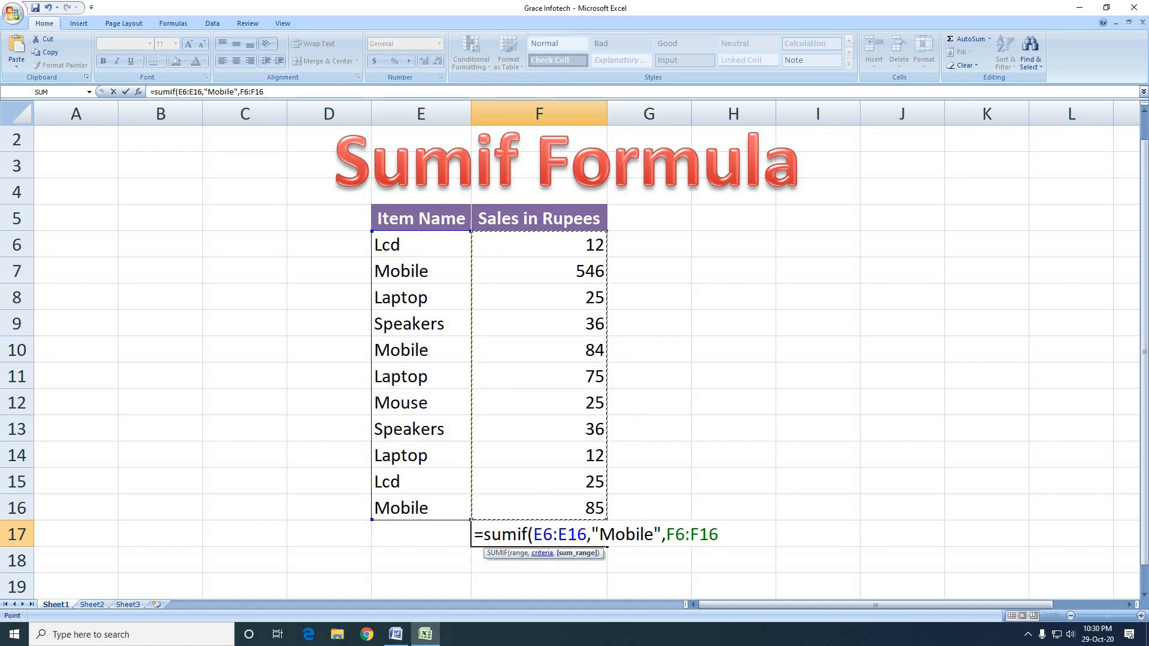
type(")")
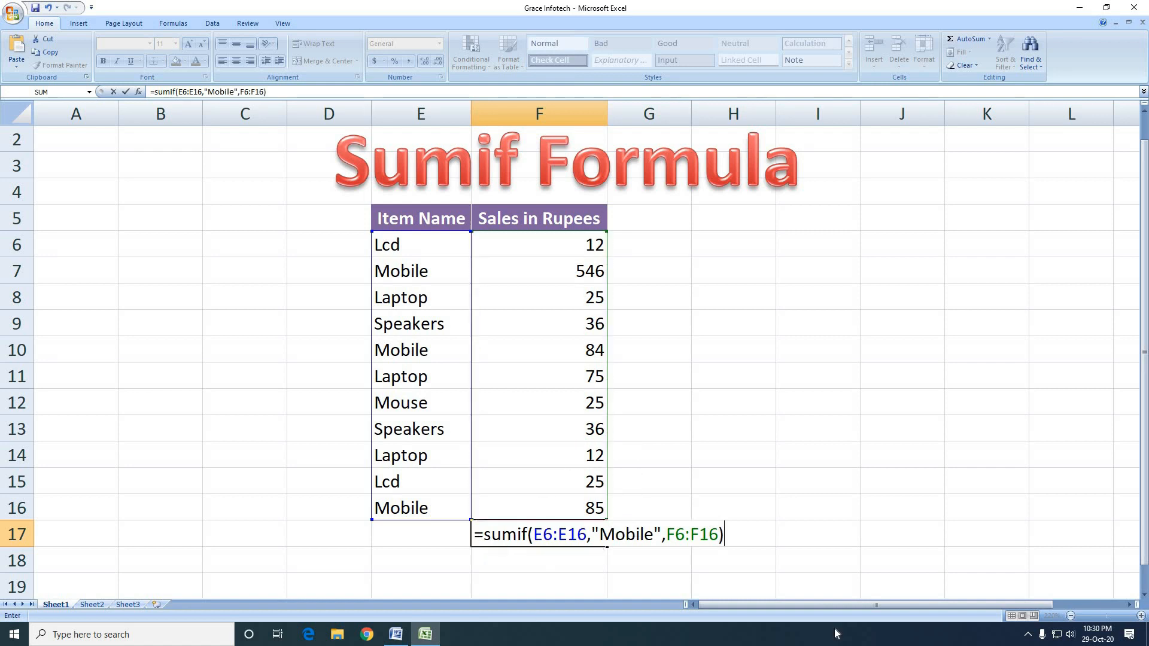
key("Return")
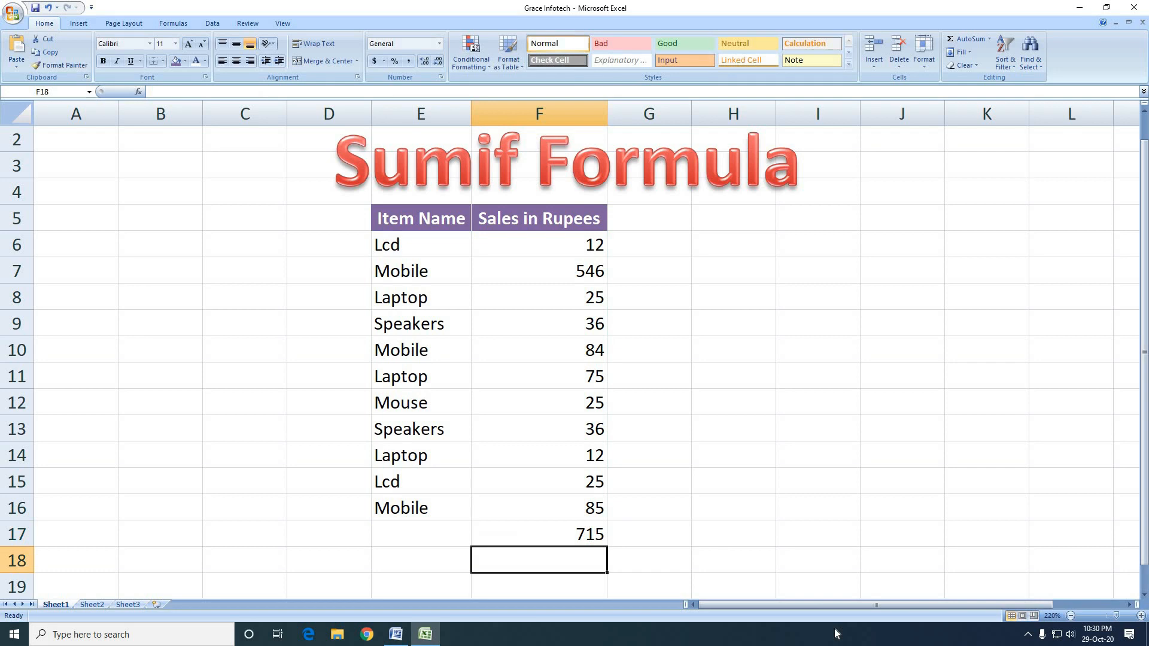
Check the SUMIF result in F17 against the sales figures in the Mobile rows 7, 10 and 16.
left_click(556, 540)
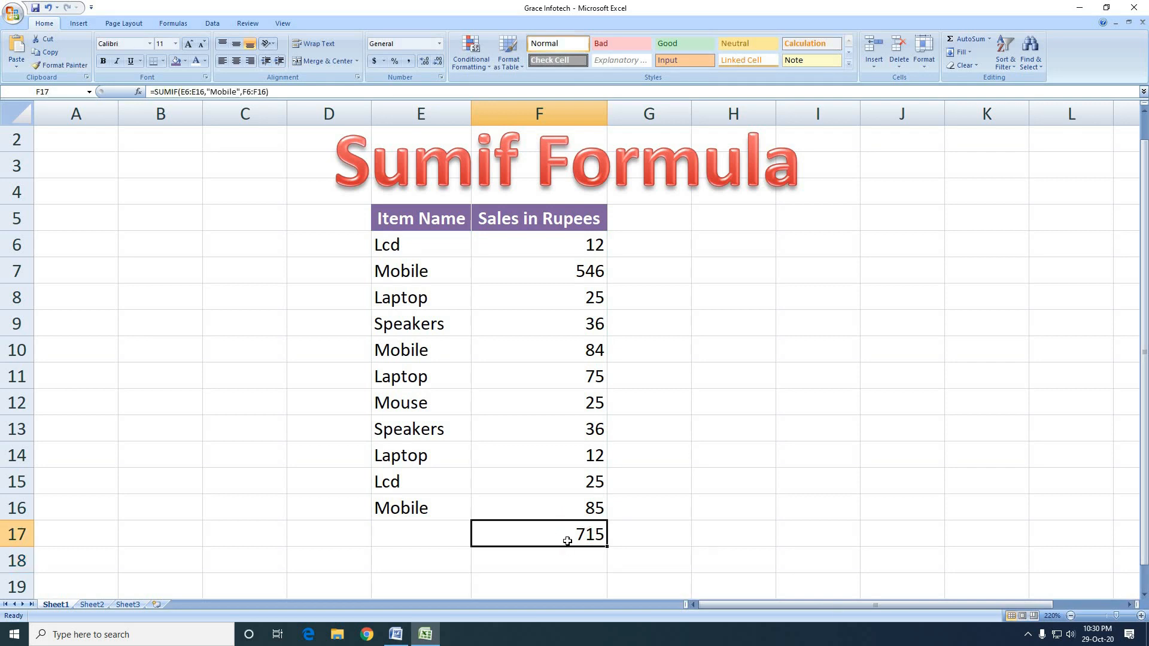
left_click(402, 272)
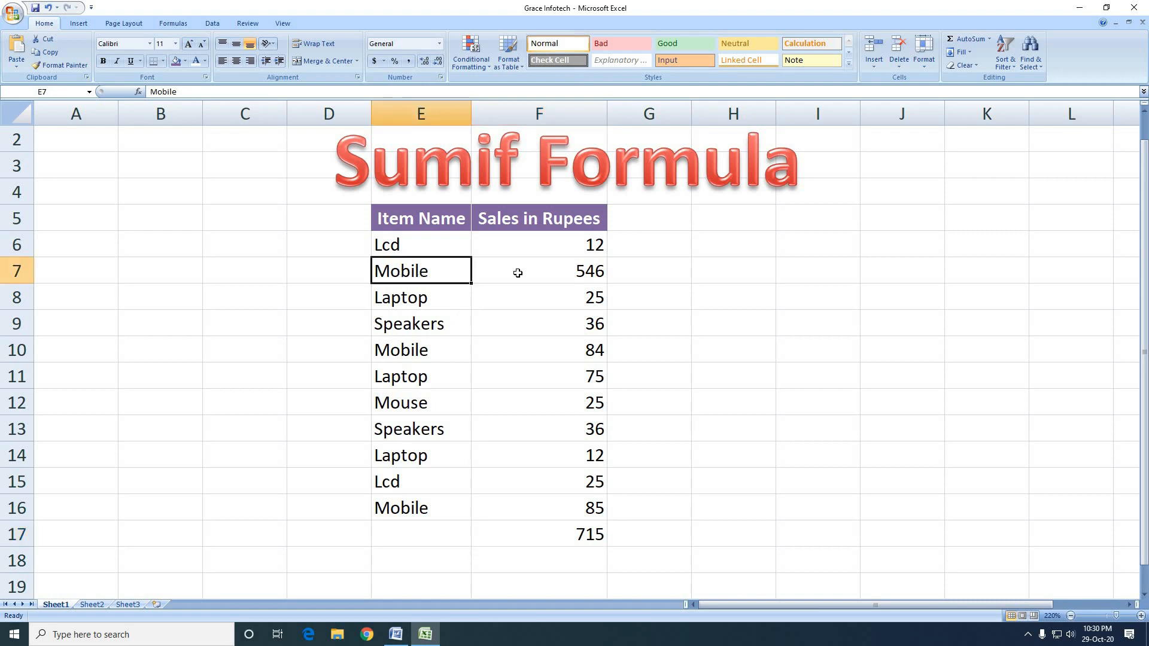
left_click(585, 271)
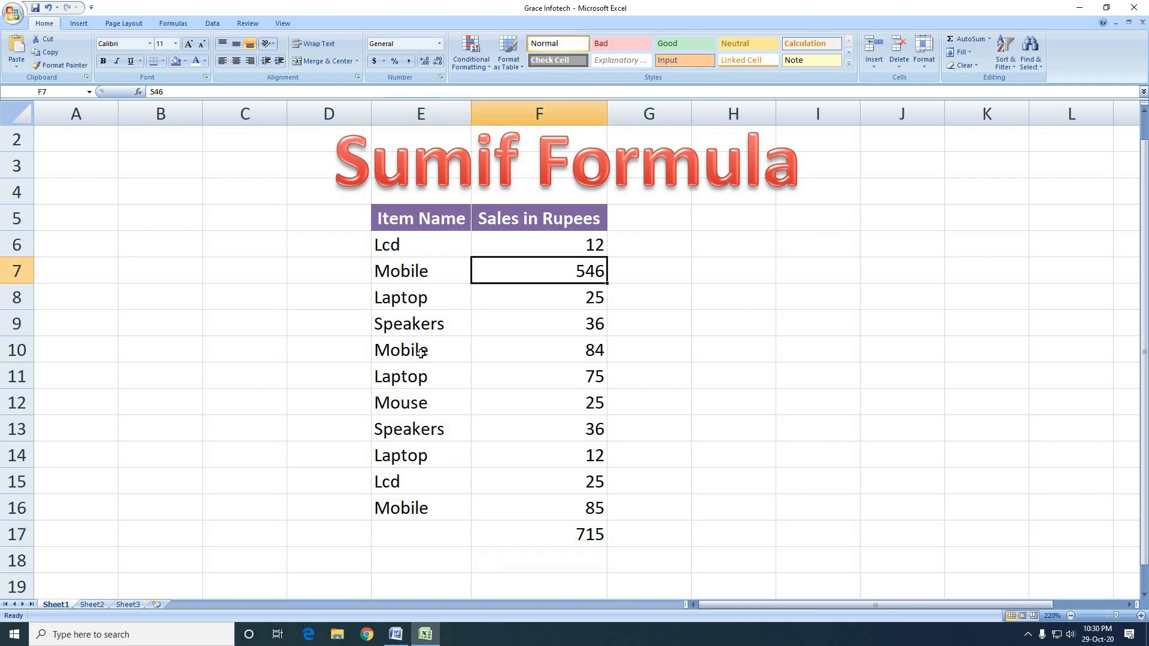
left_click(552, 347)
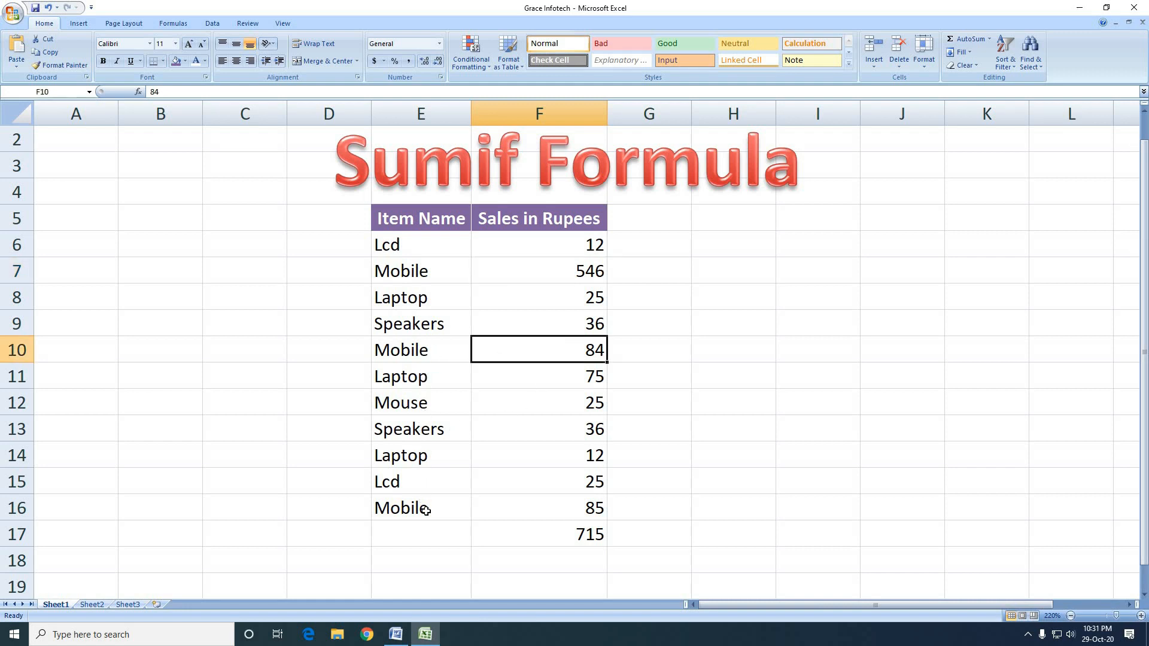
left_click(573, 509)
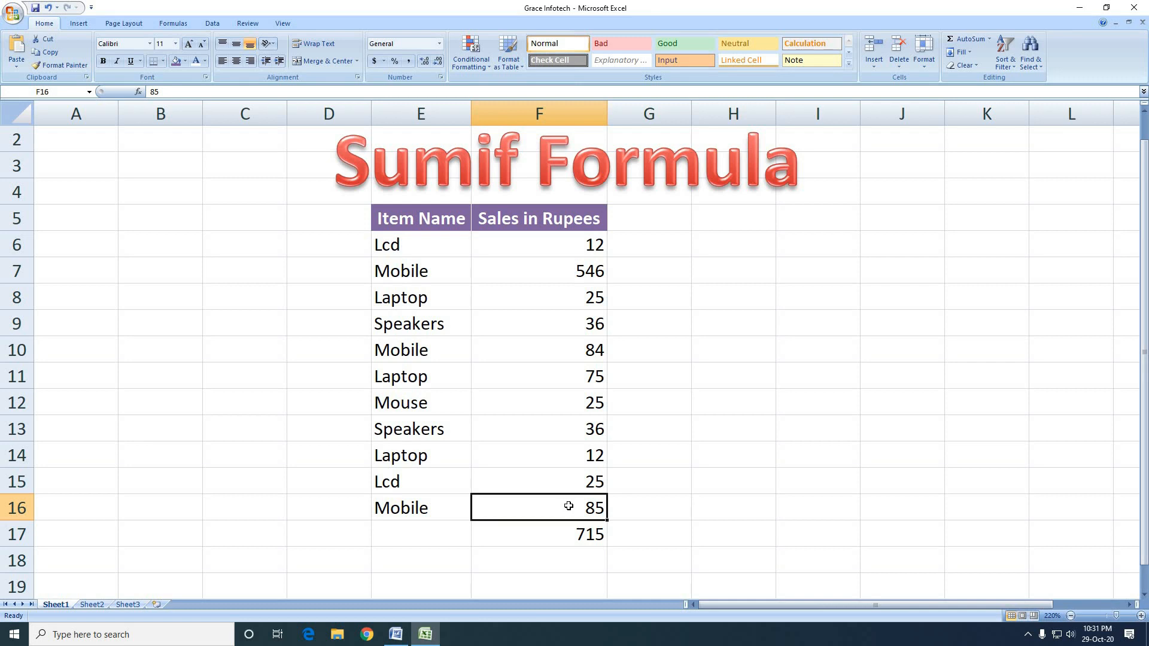
left_click(595, 533)
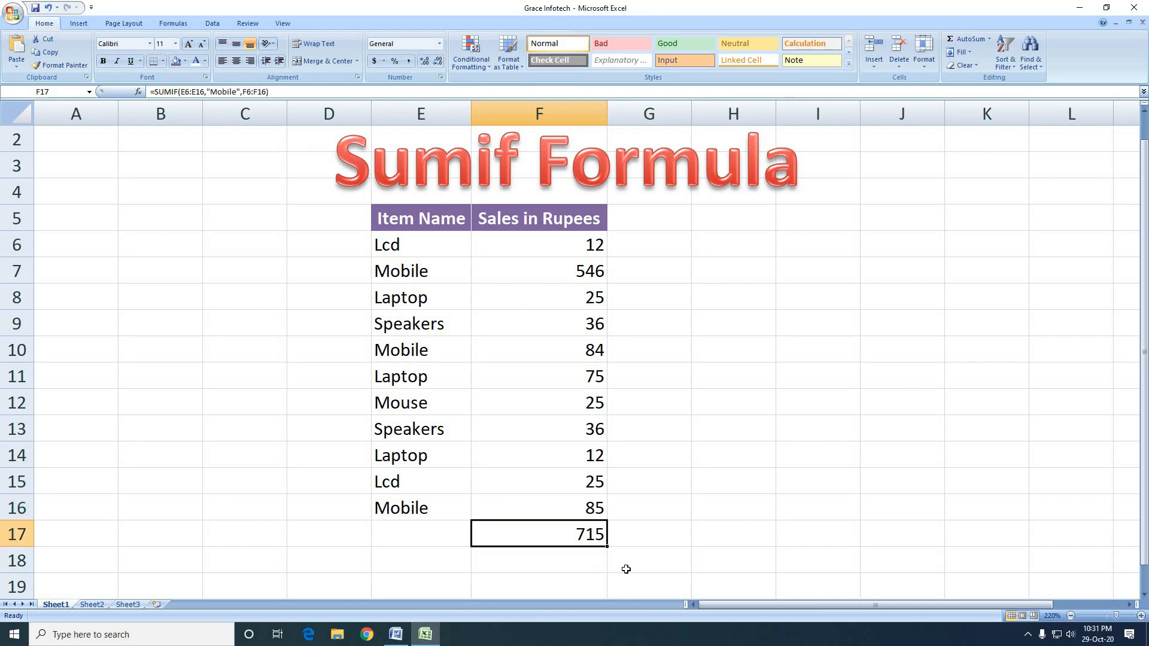